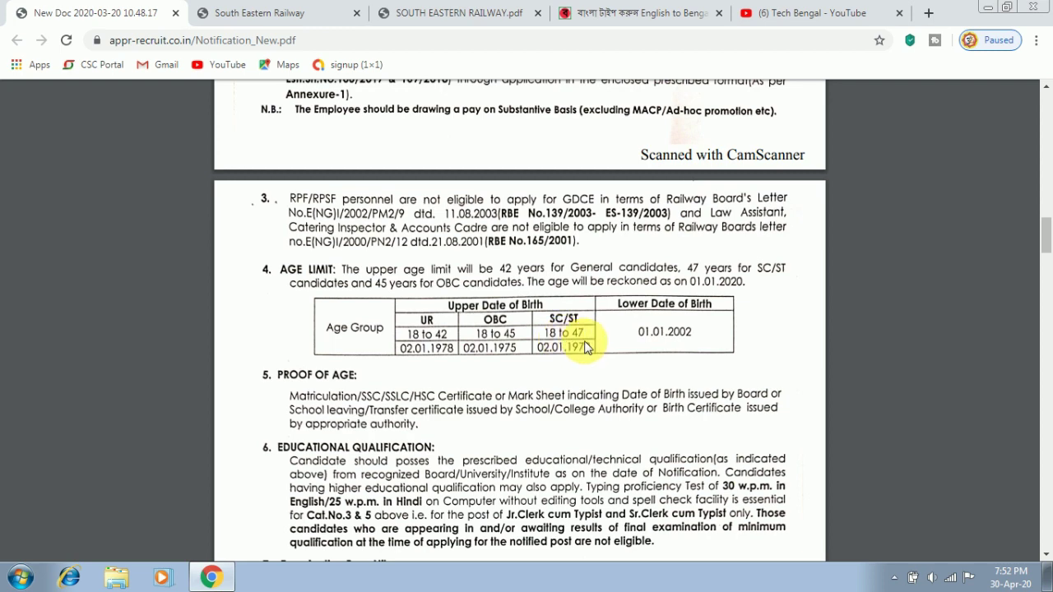
Step: Read the age limit, educational qualification, mode of application and single-application sections of the GDCE notification
{"action": "scroll", "coordinate": [576, 381], "scroll_direction": "down", "scroll_amount": 4}
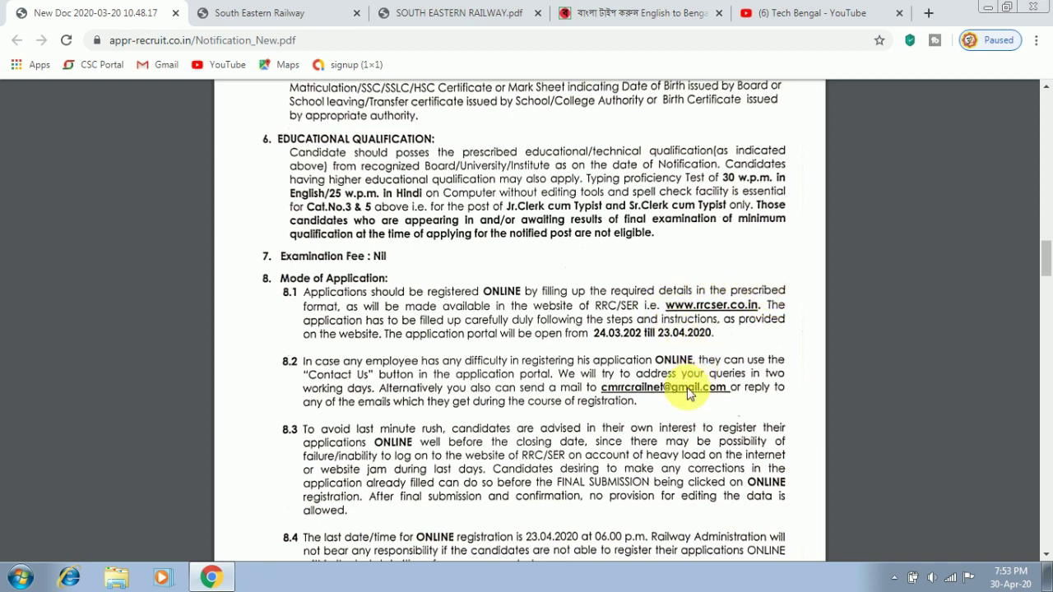
{"action": "scroll", "coordinate": [688, 393], "scroll_direction": "up", "scroll_amount": 2}
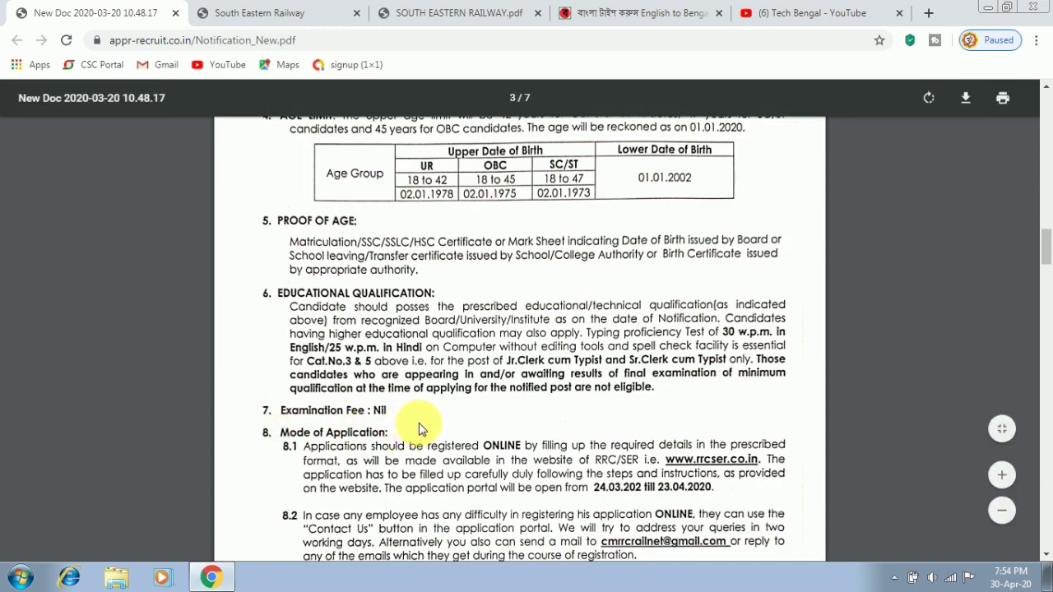
{"action": "scroll", "coordinate": [419, 428], "scroll_direction": "down", "scroll_amount": 5}
{"action": "scroll", "coordinate": [419, 429], "scroll_direction": "up", "scroll_amount": 5}
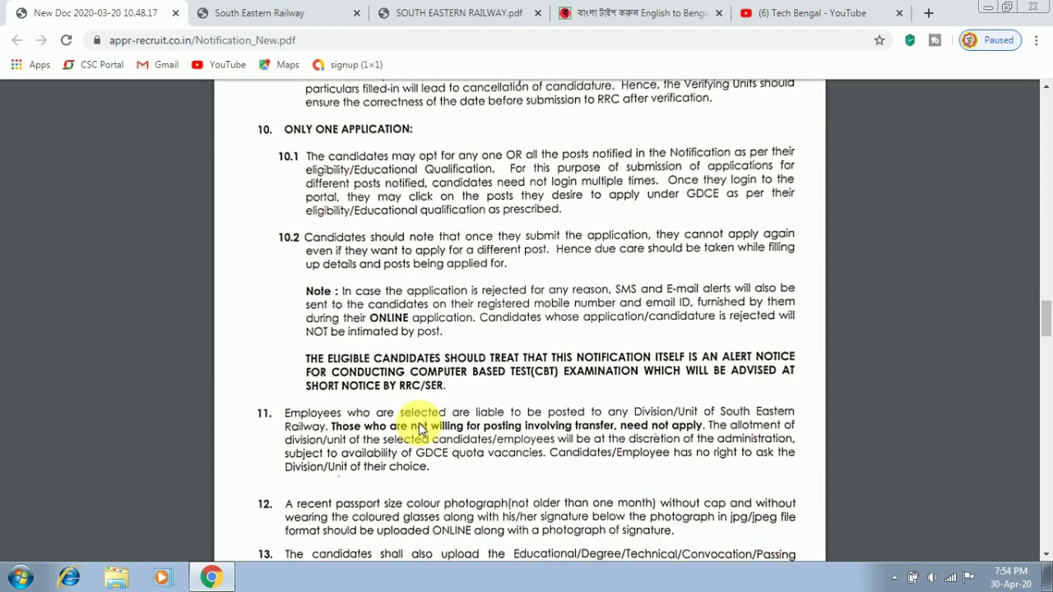
{"action": "scroll", "coordinate": [418, 423], "scroll_direction": "up", "scroll_amount": 5}
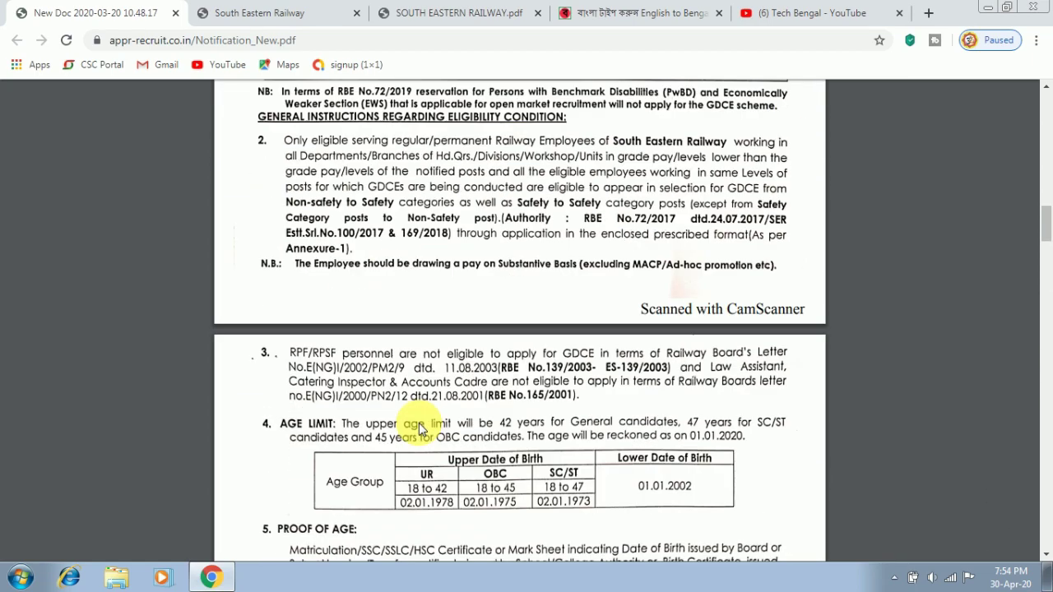
Step: Go through the South Eastern Railway registration instructions and open the online application form from the end of that page
{"action": "key", "text": "ctrl+Tab"}
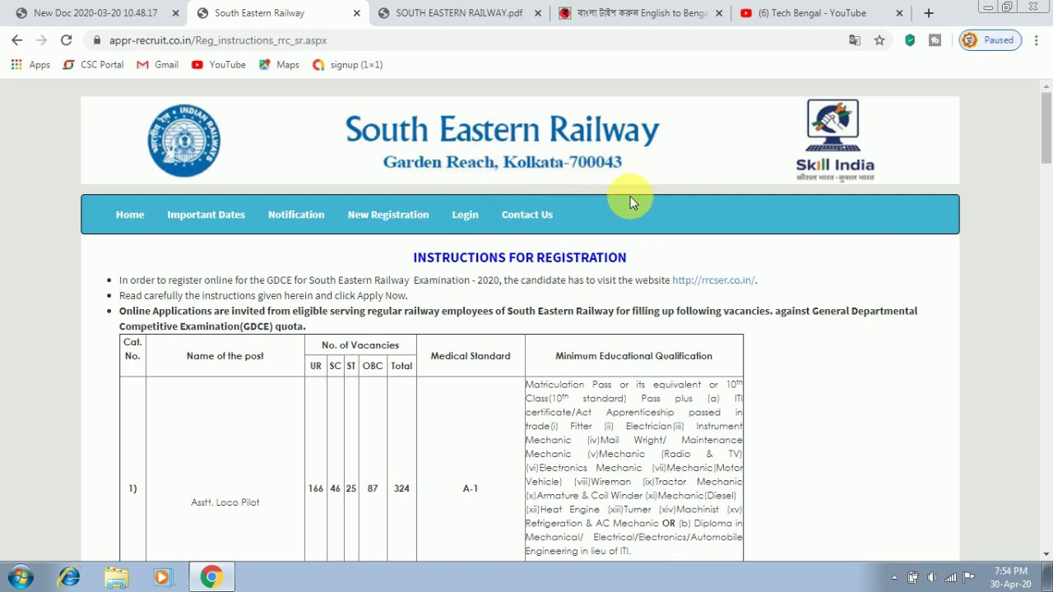
{"action": "scroll", "coordinate": [530, 434], "scroll_direction": "down", "scroll_amount": 8}
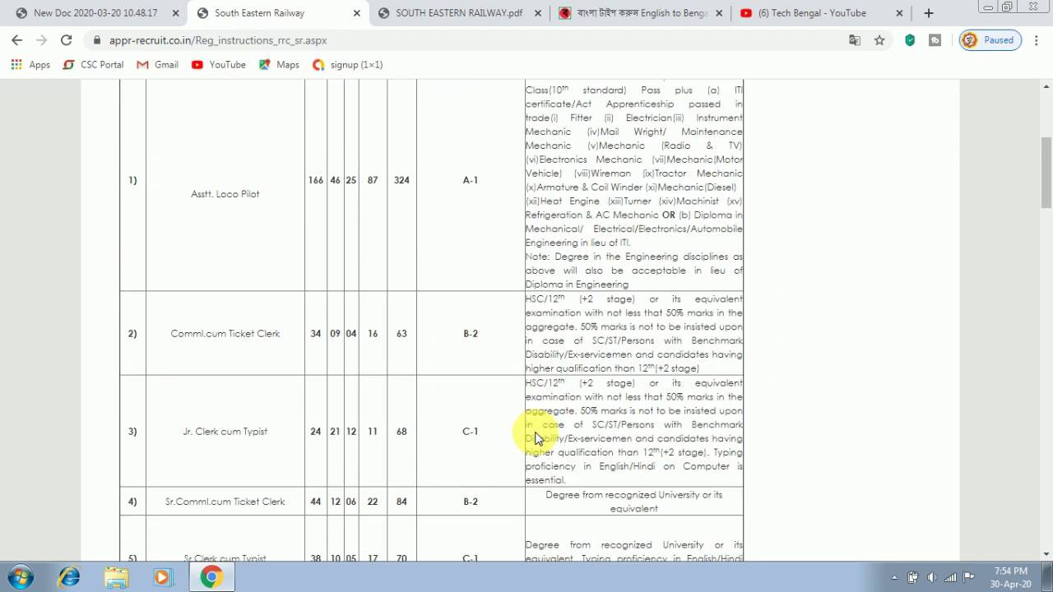
{"action": "scroll", "coordinate": [535, 438], "scroll_direction": "down", "scroll_amount": 20}
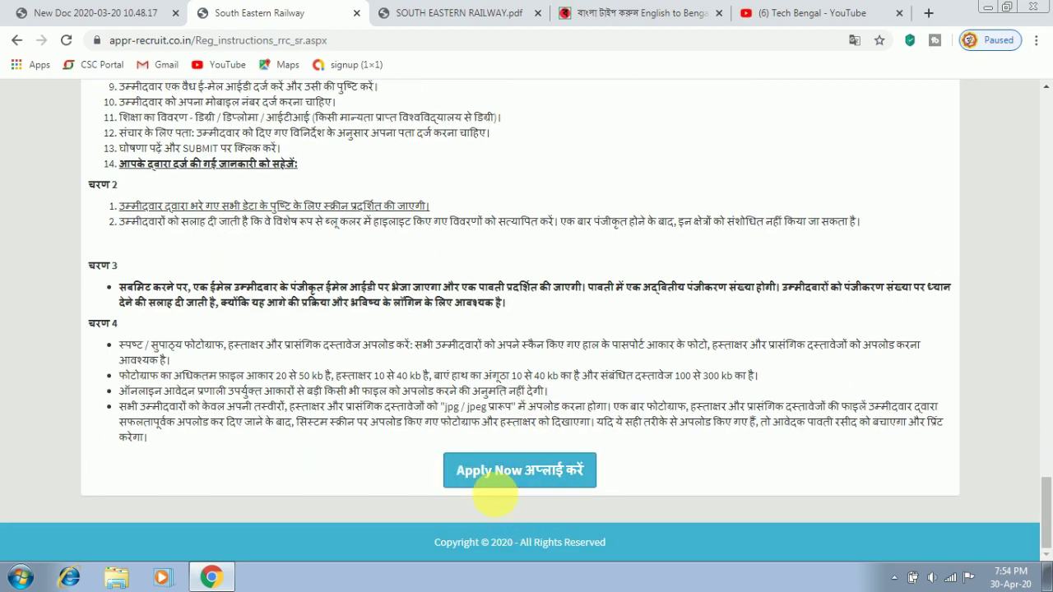
{"action": "left_click", "coordinate": [499, 471]}
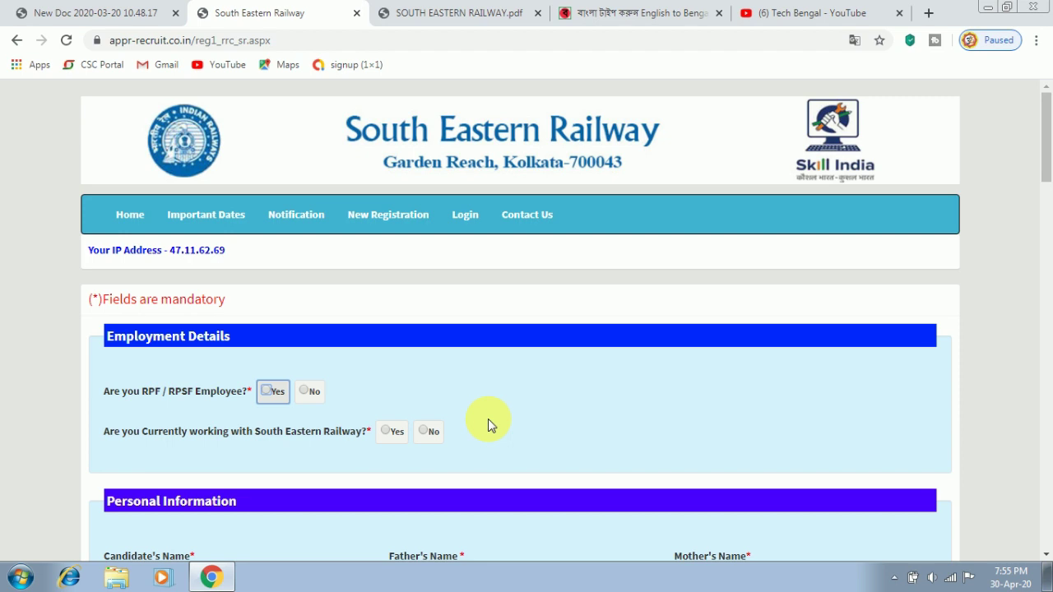
Step: Examine the form's required employment, personal information, communication address and permanent address fields
{"action": "scroll", "coordinate": [487, 419], "scroll_direction": "down", "scroll_amount": 2}
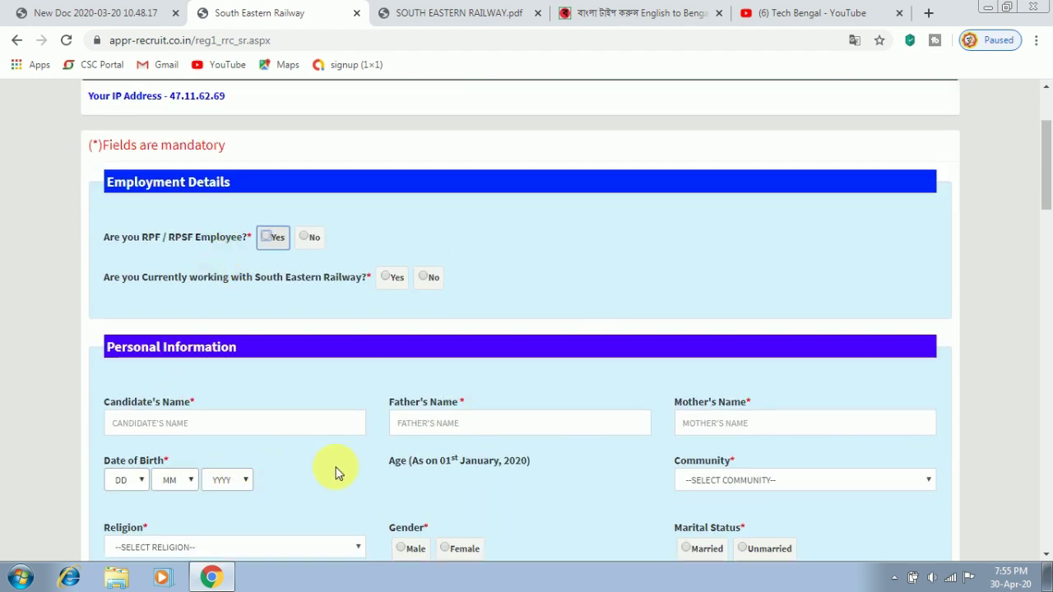
{"action": "scroll", "coordinate": [336, 473], "scroll_direction": "down", "scroll_amount": 3}
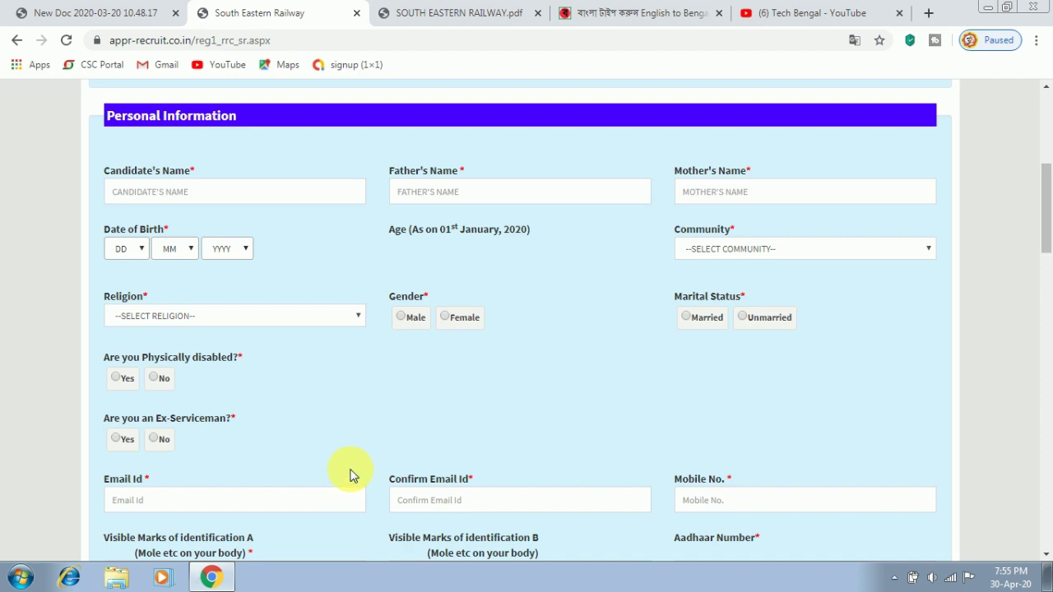
{"action": "scroll", "coordinate": [351, 472], "scroll_direction": "down", "scroll_amount": 8}
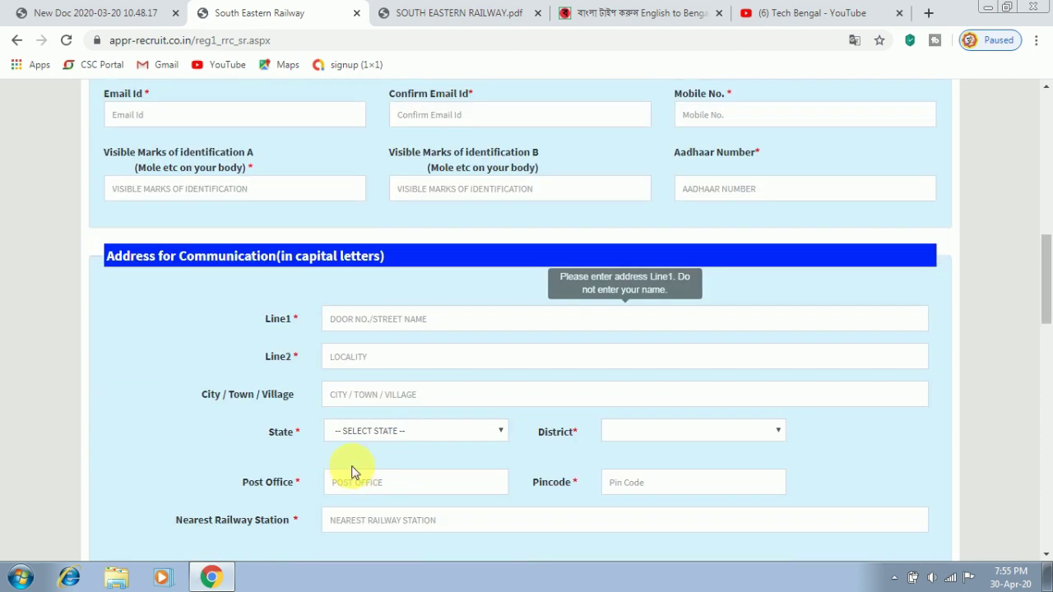
{"action": "scroll", "coordinate": [352, 472], "scroll_direction": "up", "scroll_amount": 4}
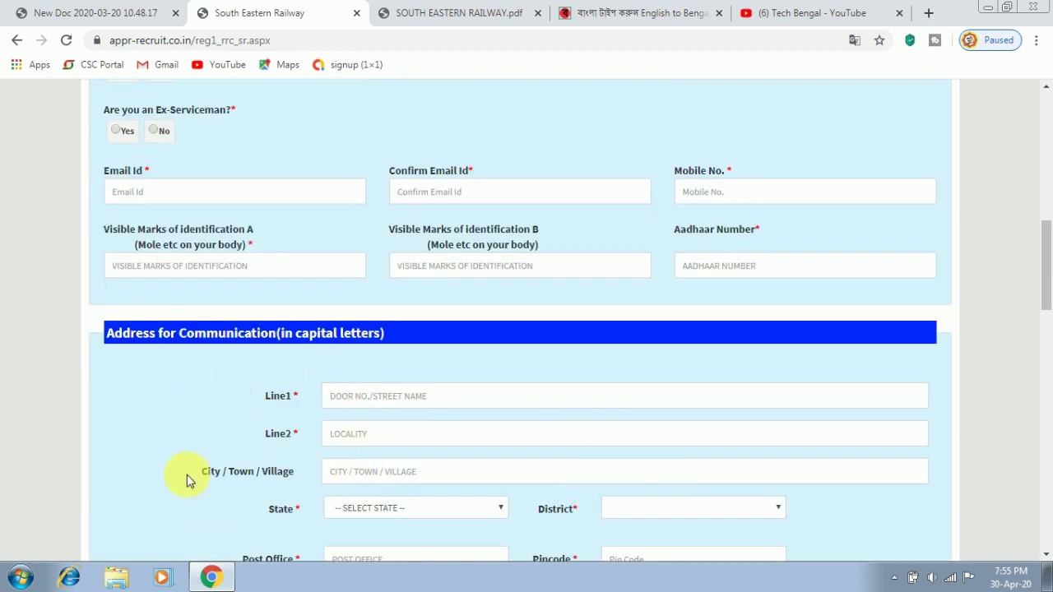
{"action": "scroll", "coordinate": [318, 487], "scroll_direction": "down", "scroll_amount": 1}
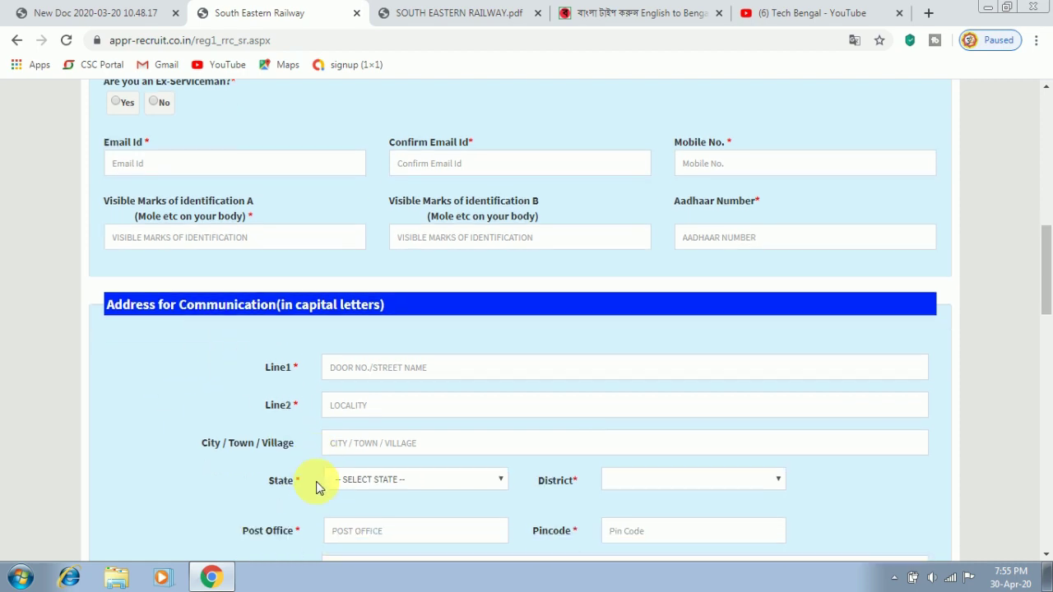
{"action": "scroll", "coordinate": [445, 475], "scroll_direction": "down", "scroll_amount": 1}
{"action": "scroll", "coordinate": [445, 474], "scroll_direction": "down", "scroll_amount": 2}
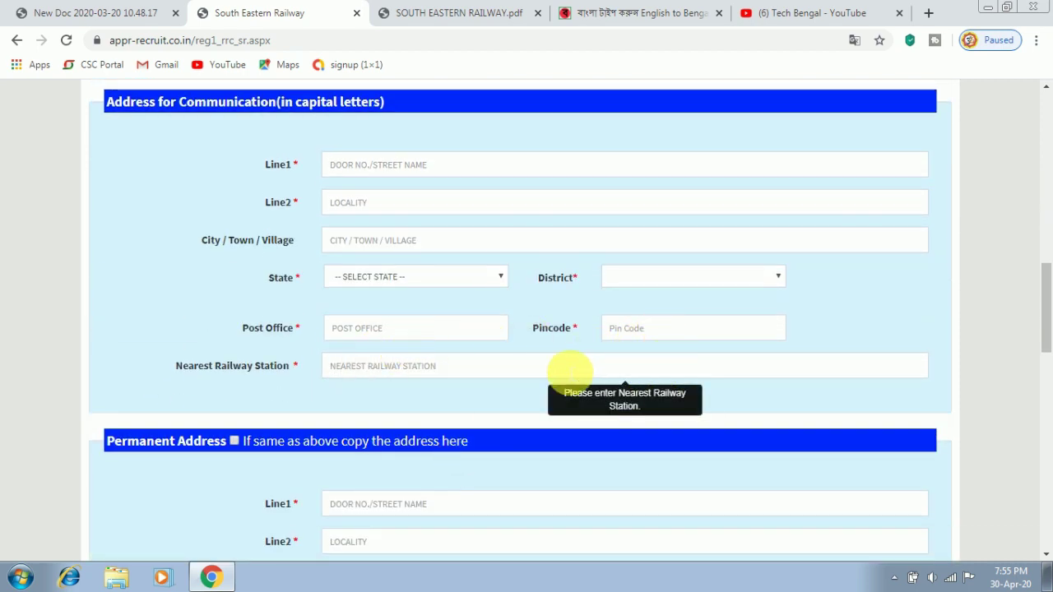
{"action": "scroll", "coordinate": [510, 394], "scroll_direction": "down", "scroll_amount": 2}
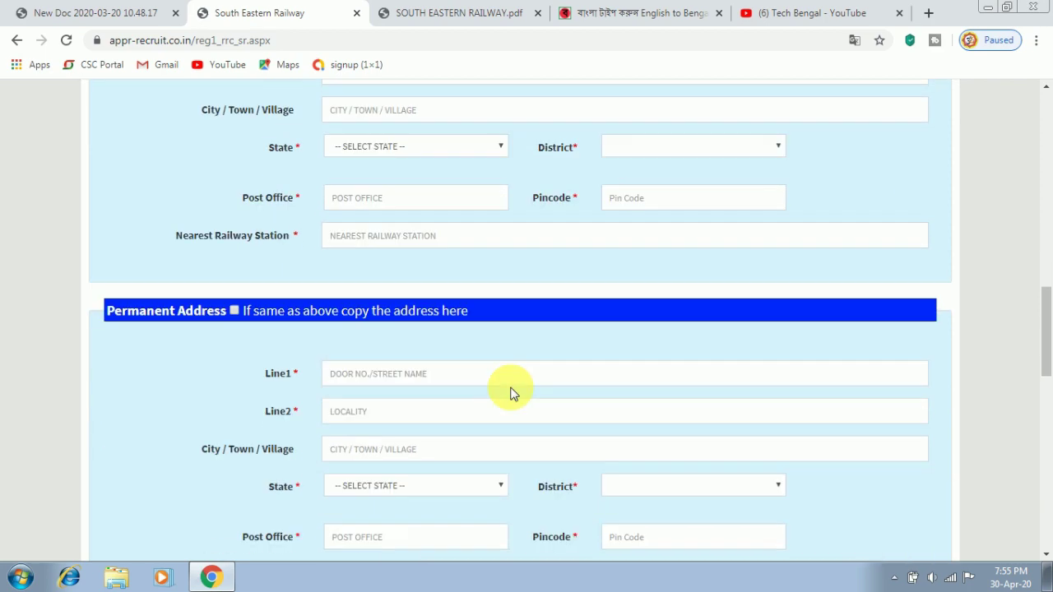
{"action": "scroll", "coordinate": [513, 387], "scroll_direction": "up", "scroll_amount": 1}
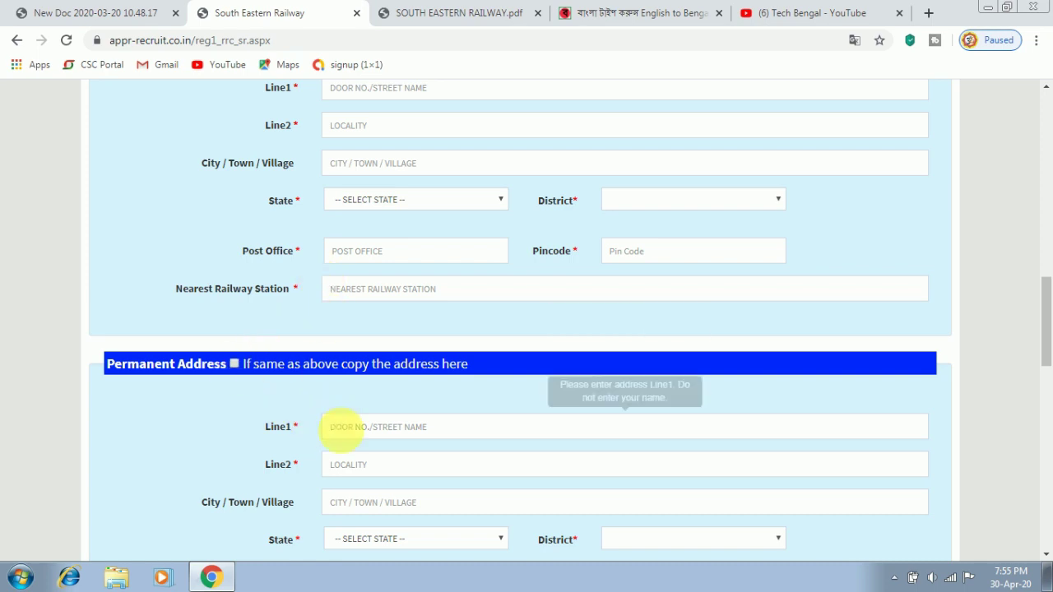
Step: Choose Asst Loco Pilot as Post Preference 1 in the Posts Details section
{"action": "scroll", "coordinate": [340, 444], "scroll_direction": "down", "scroll_amount": 5}
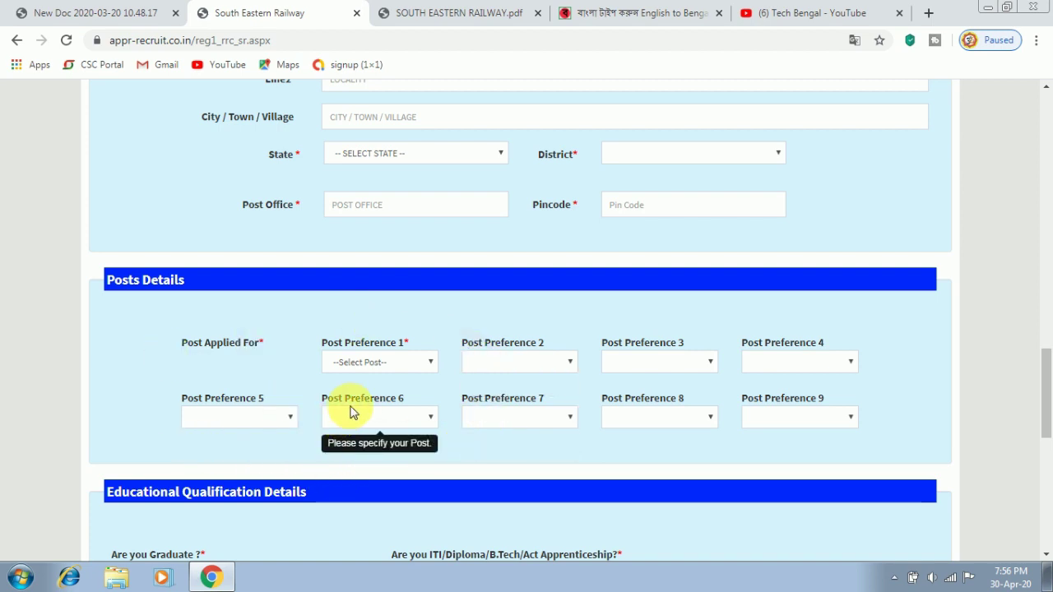
{"action": "left_click", "coordinate": [434, 362]}
{"action": "left_click", "coordinate": [399, 395]}
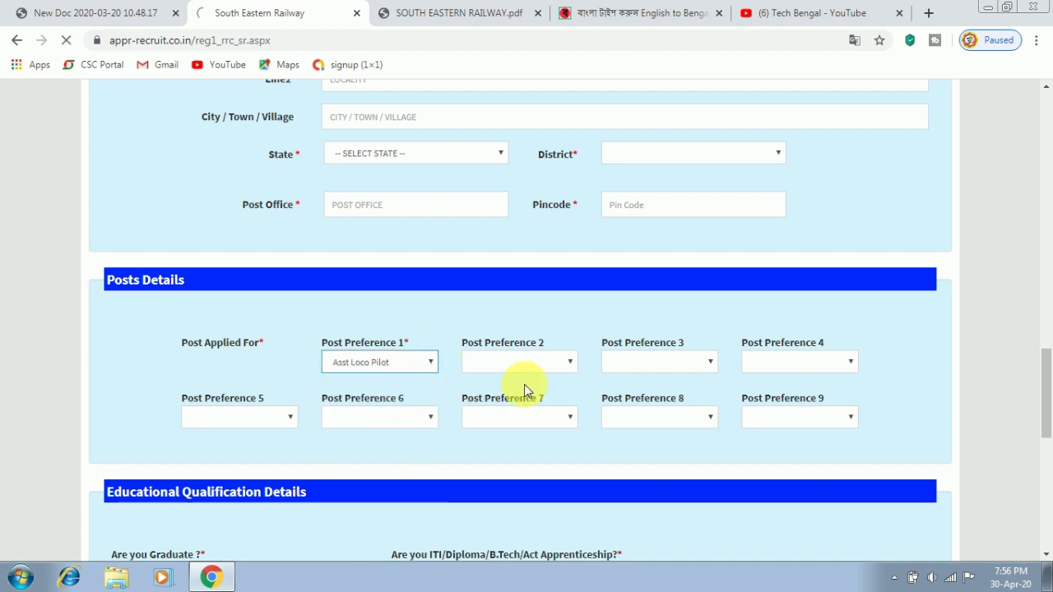
Step: Review the remaining post preferences, educational qualification, place of filling and security key fields, and recheck the form from its beginning
{"action": "scroll", "coordinate": [559, 374], "scroll_direction": "down", "scroll_amount": 3}
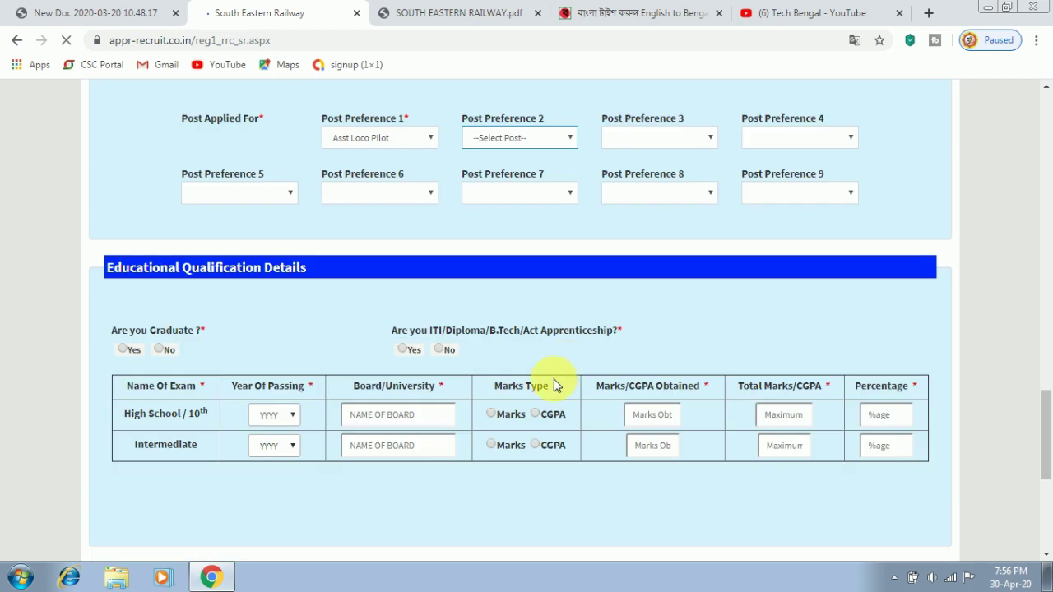
{"action": "scroll", "coordinate": [553, 384], "scroll_direction": "up", "scroll_amount": 2}
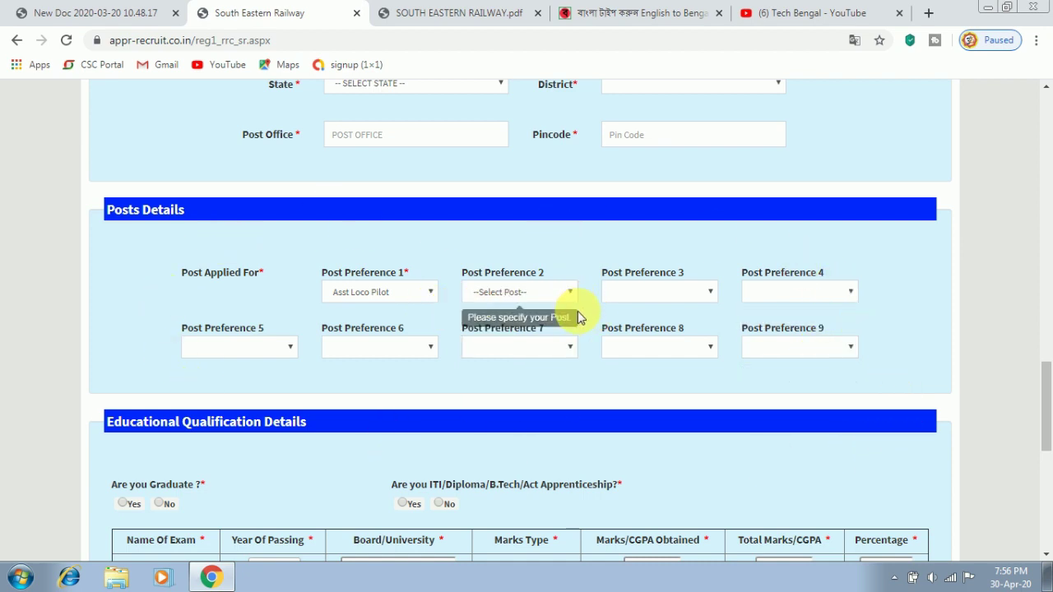
{"action": "scroll", "coordinate": [578, 326], "scroll_direction": "down", "scroll_amount": 2}
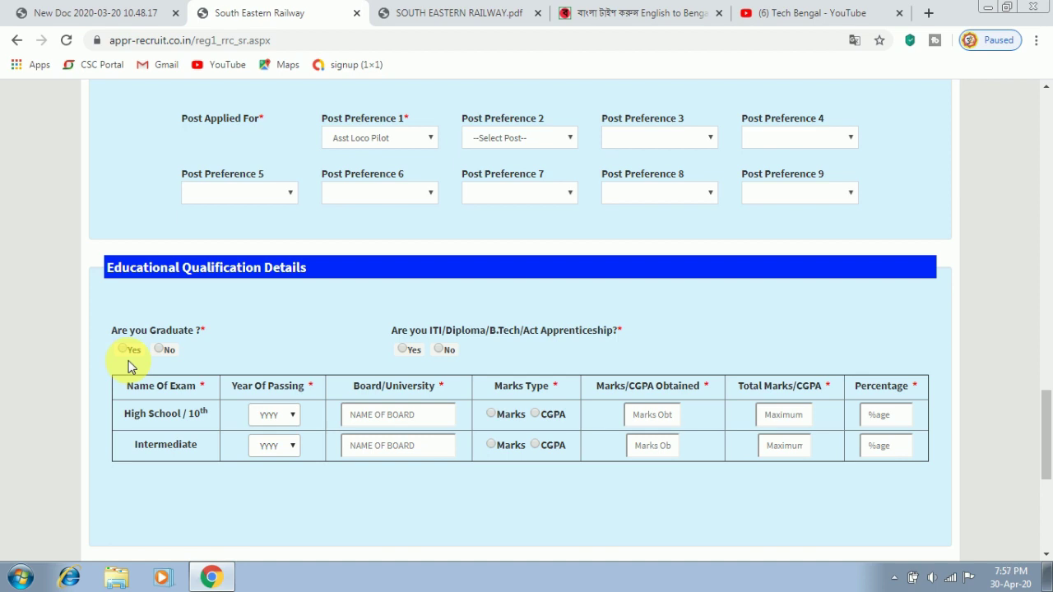
{"action": "scroll", "coordinate": [263, 371], "scroll_direction": "down", "scroll_amount": 3}
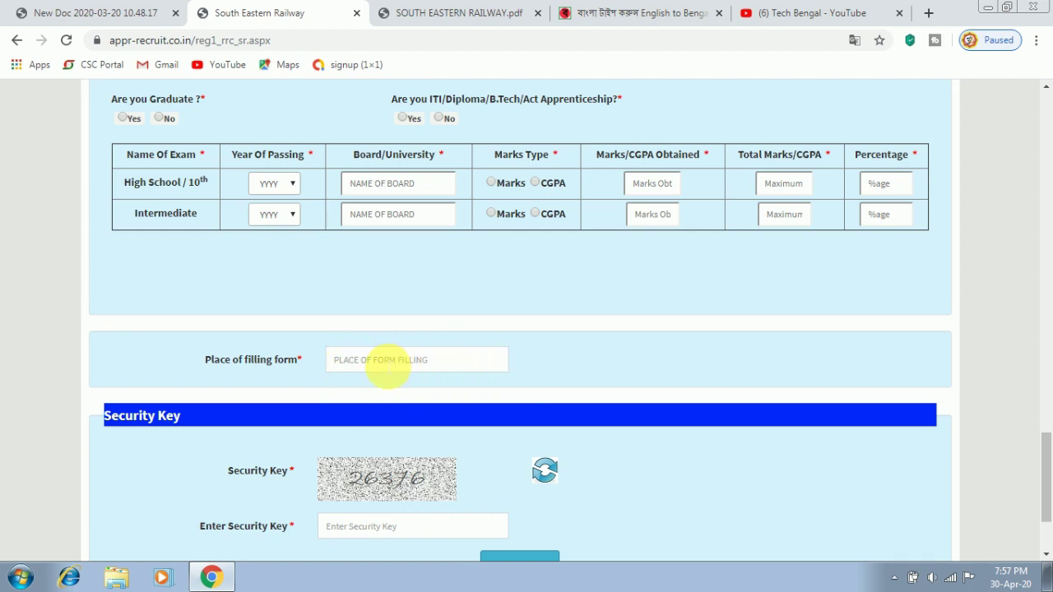
{"action": "scroll", "coordinate": [385, 366], "scroll_direction": "down", "scroll_amount": 2}
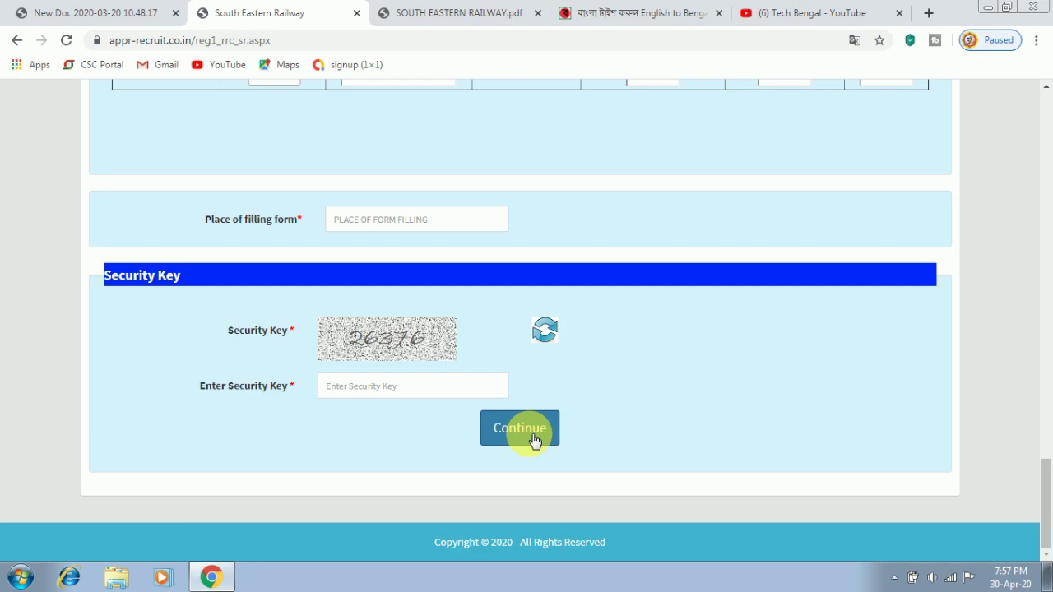
{"action": "scroll", "coordinate": [533, 442], "scroll_direction": "up", "scroll_amount": 12}
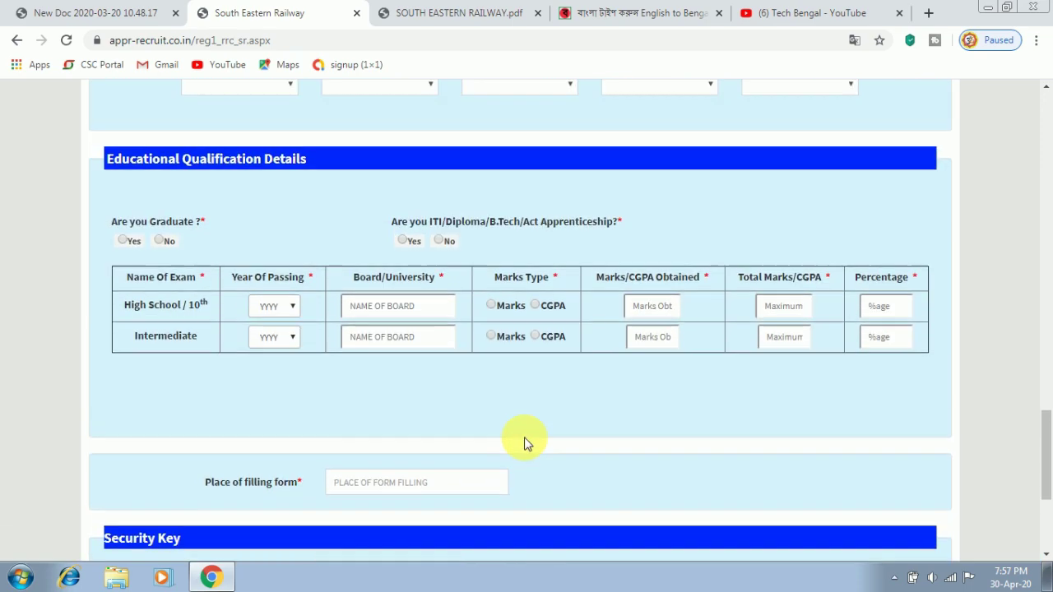
{"action": "scroll", "coordinate": [501, 472], "scroll_direction": "up", "scroll_amount": 12}
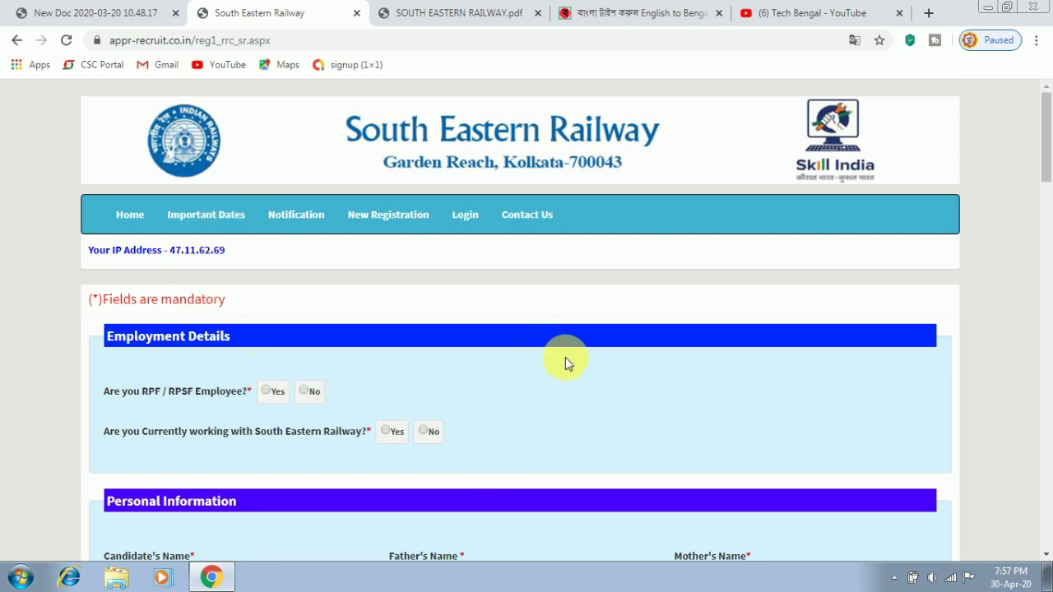
{"action": "scroll", "coordinate": [378, 464], "scroll_direction": "down", "scroll_amount": 2}
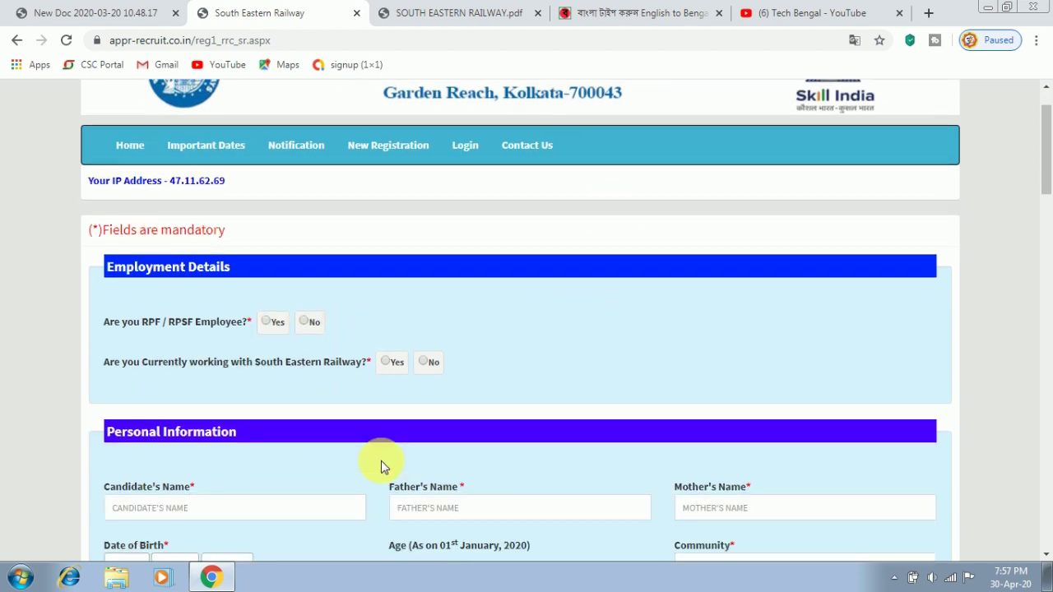
{"action": "scroll", "coordinate": [381, 465], "scroll_direction": "down", "scroll_amount": 6}
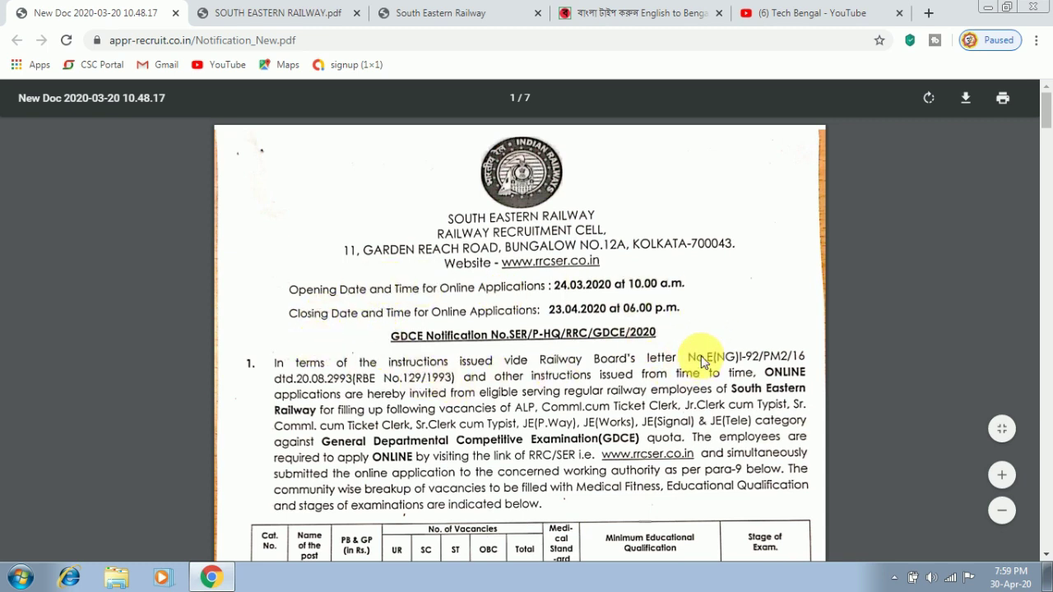
Step: Open the SOUTH EASTERN RAILWAY.pdf notice and highlight its passage about the closing date for online applications
{"action": "left_click", "coordinate": [292, 18]}
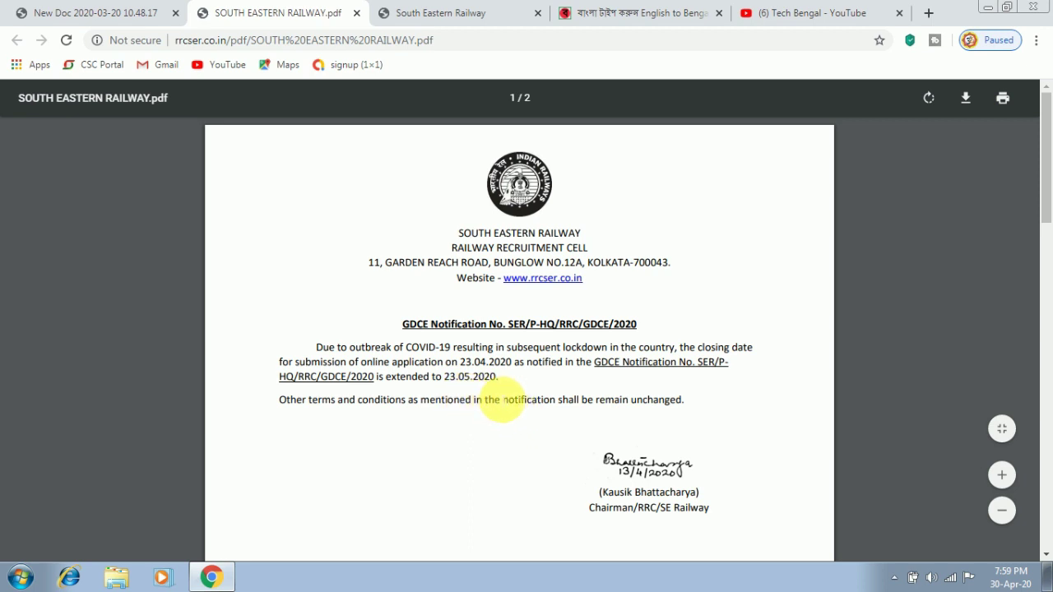
{"action": "left_click_drag", "start_coordinate": [522, 391], "coordinate": [416, 369]}
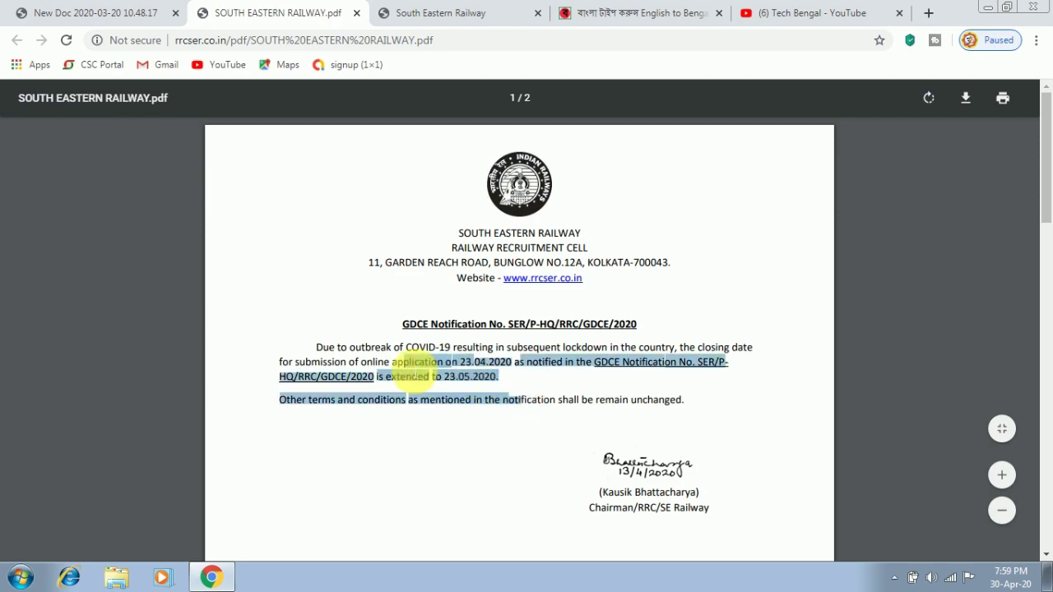
{"action": "left_click", "coordinate": [468, 399]}
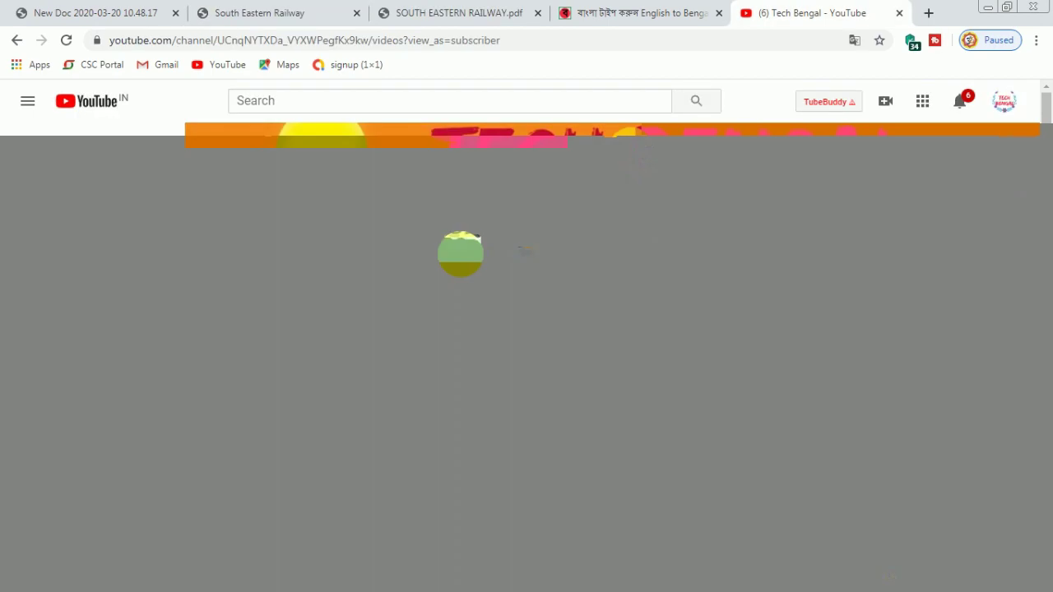
Step: Browse the uploaded videos on the Tech Bengal YouTube channel
{"action": "scroll", "coordinate": [568, 432], "scroll_direction": "down", "scroll_amount": 10}
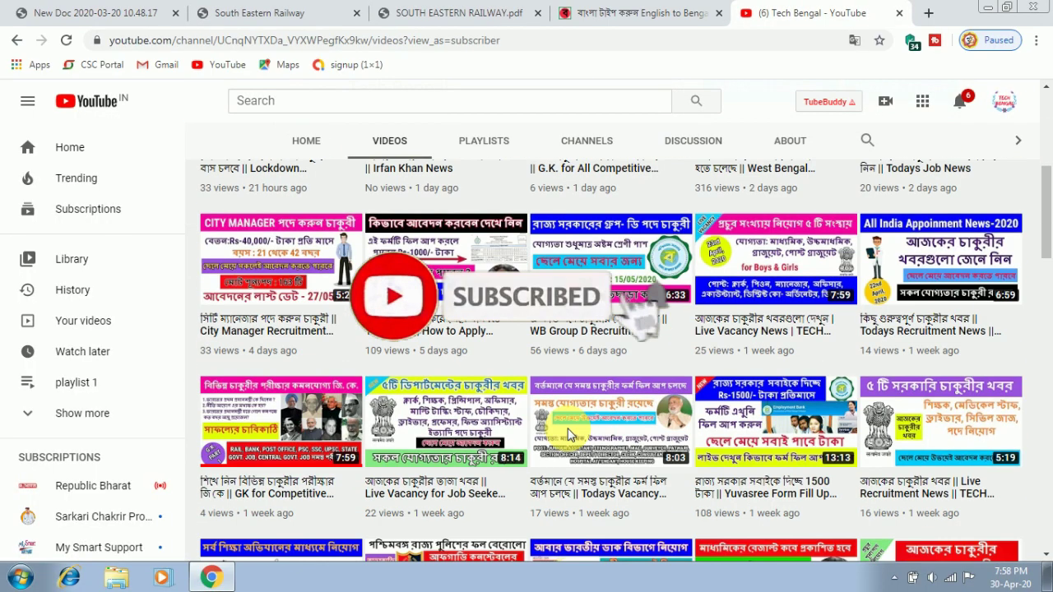
{"action": "scroll", "coordinate": [563, 470], "scroll_direction": "up", "scroll_amount": 10}
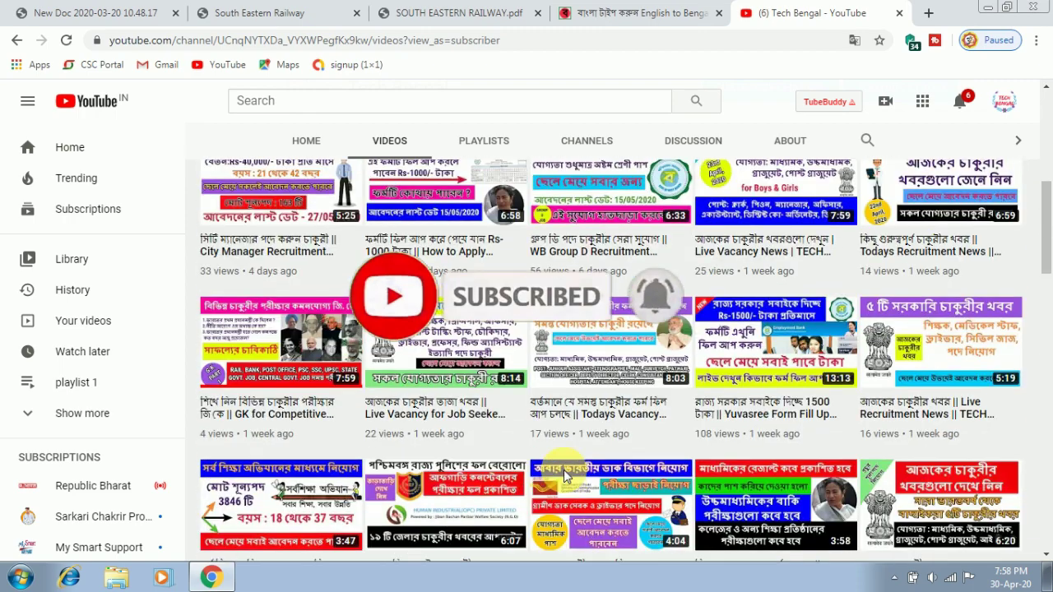